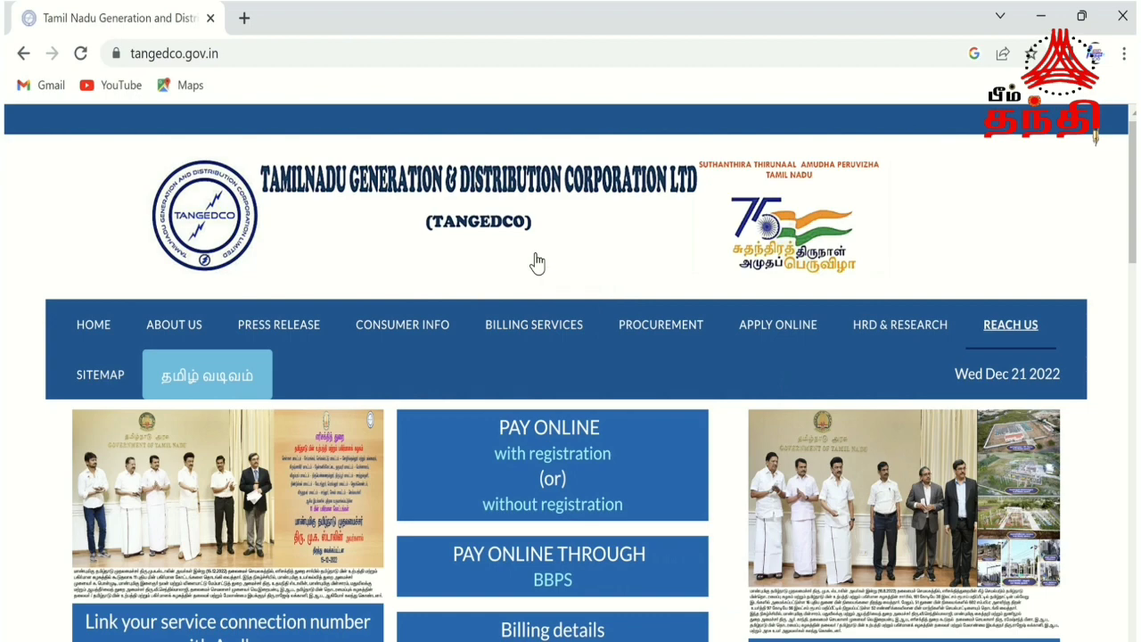
Open the Aadhaar linking page from the TANGEDCO home page and view the accepted service-number formats.
{"action": "scroll", "coordinate": [535, 267], "scroll_direction": "down", "scroll_amount": 3}
{"action": "left_click", "coordinate": [281, 412]}
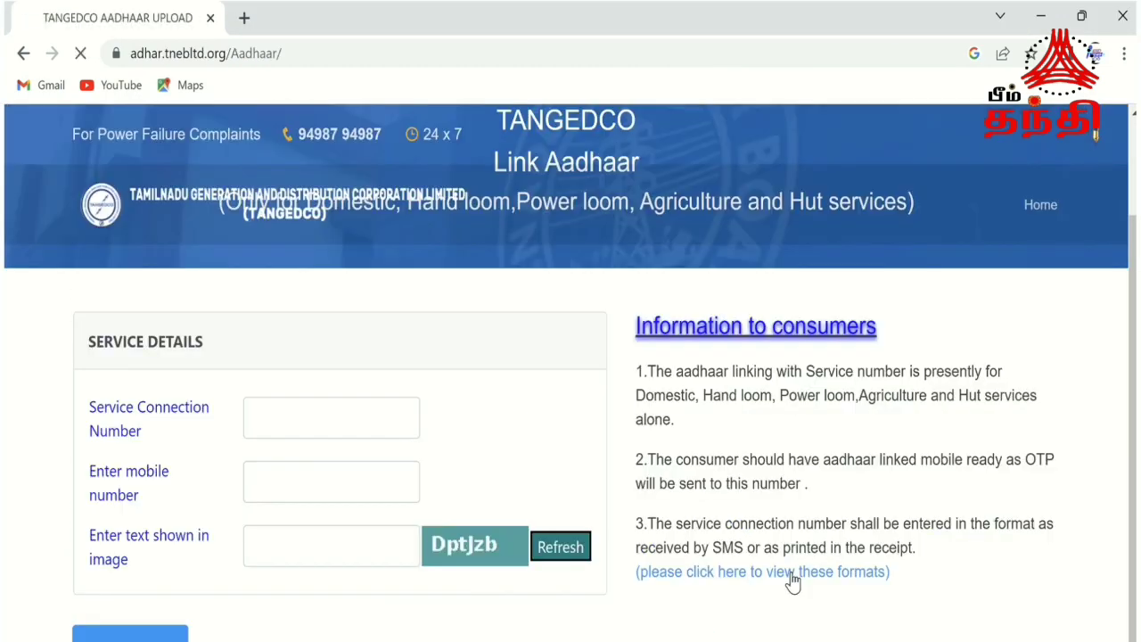
{"action": "left_click", "coordinate": [793, 572]}
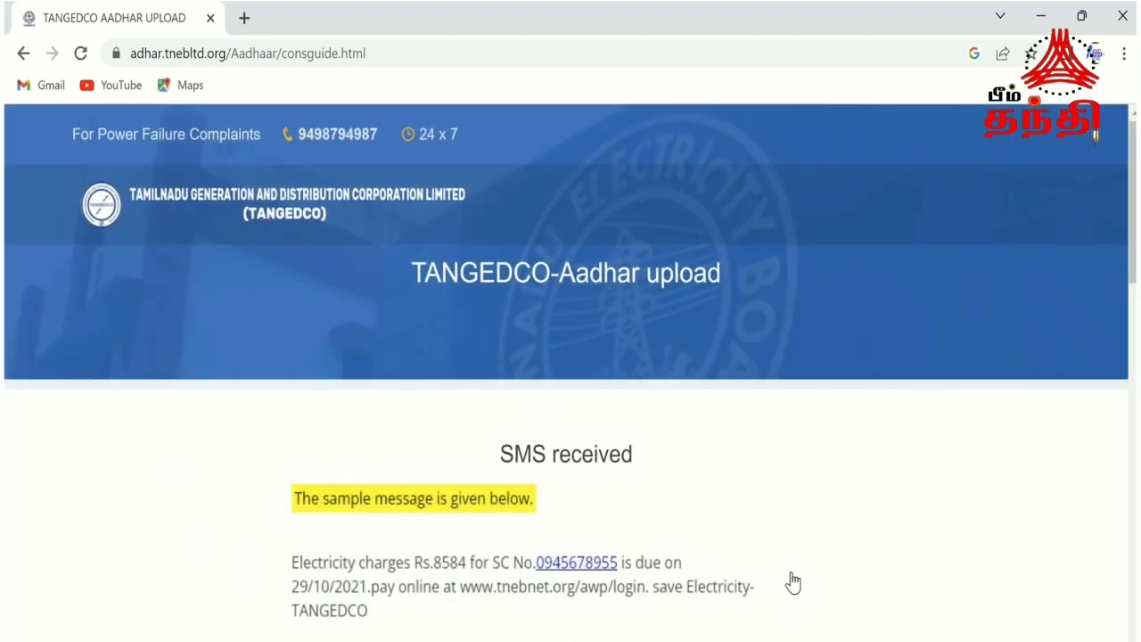
{"action": "scroll", "coordinate": [571, 375], "scroll_direction": "down", "scroll_amount": 5}
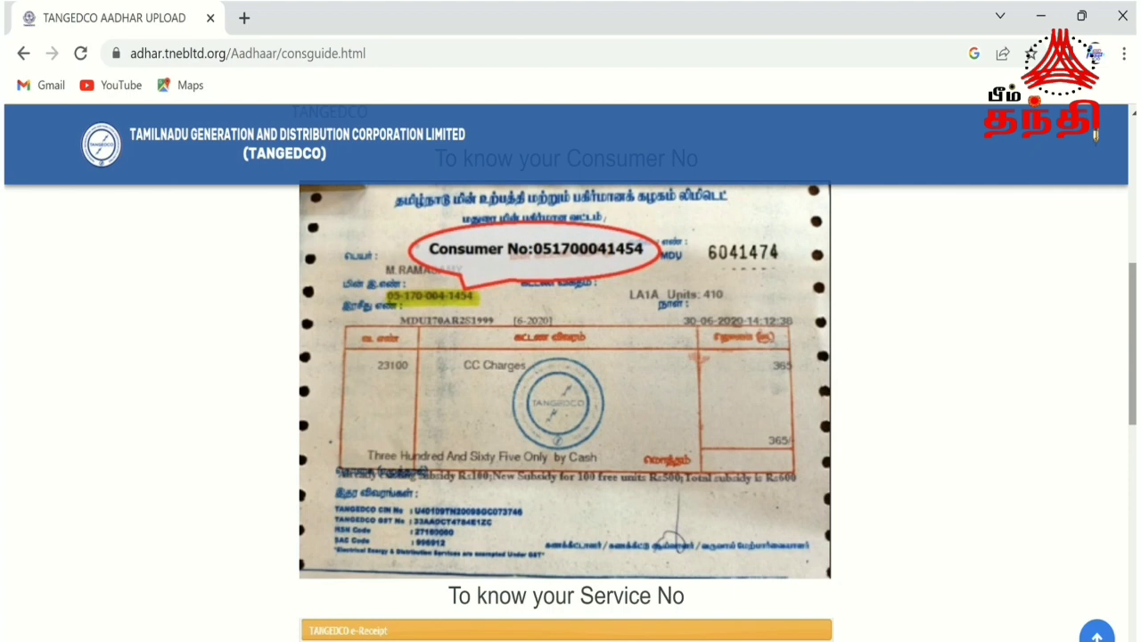
{"action": "scroll", "coordinate": [570, 375], "scroll_direction": "down", "scroll_amount": 2}
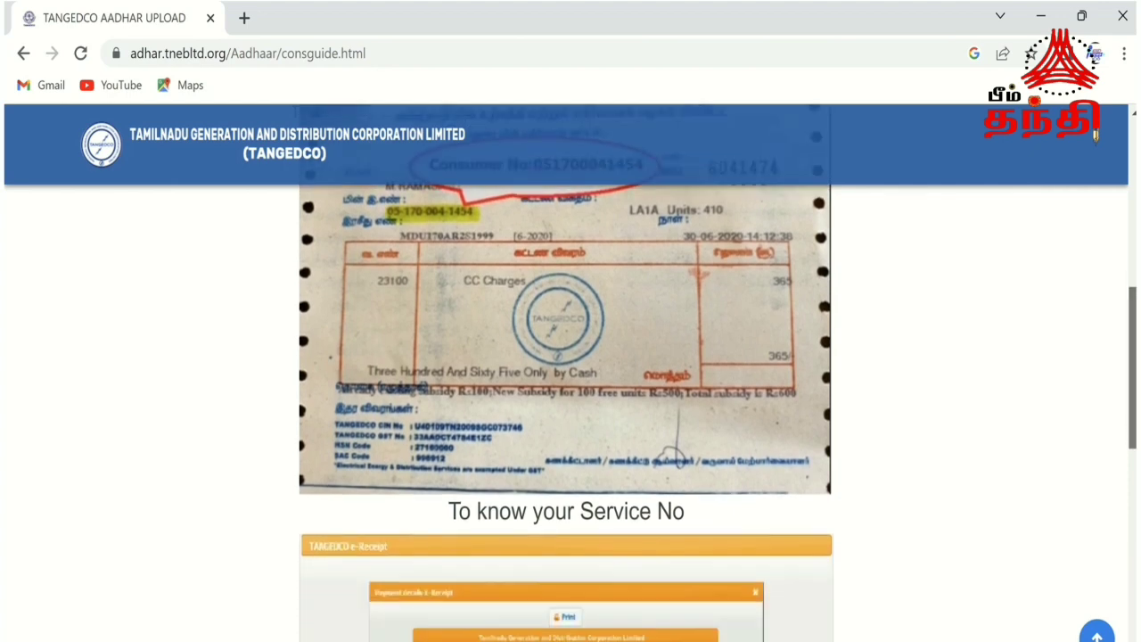
{"action": "scroll", "coordinate": [570, 374], "scroll_direction": "down", "scroll_amount": 3}
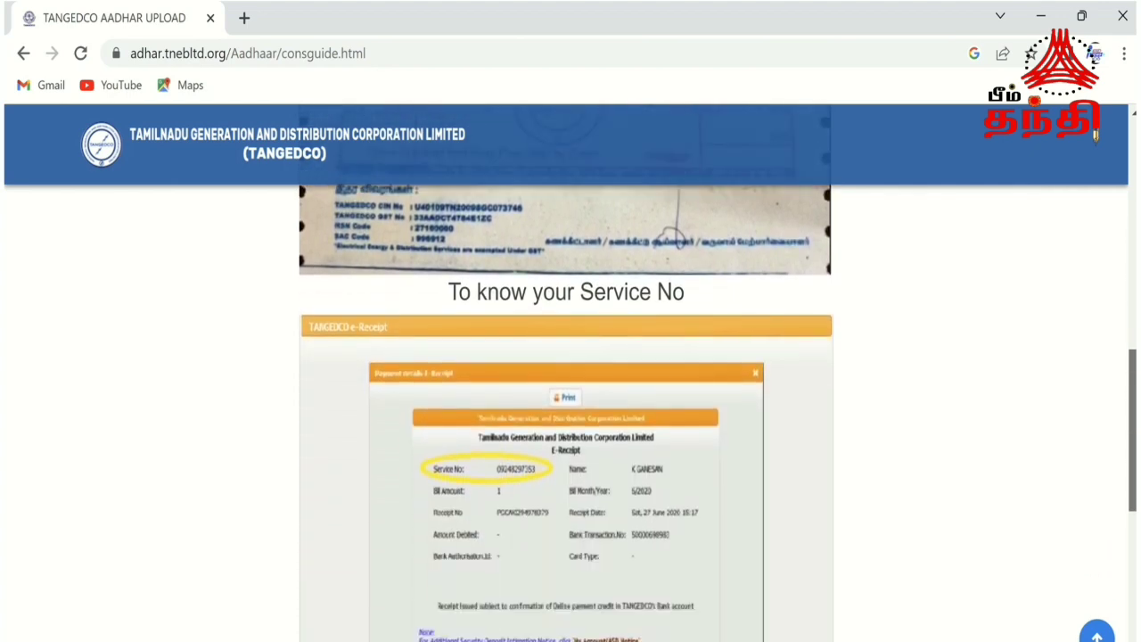
{"action": "scroll", "coordinate": [570, 374], "scroll_direction": "down", "scroll_amount": 1}
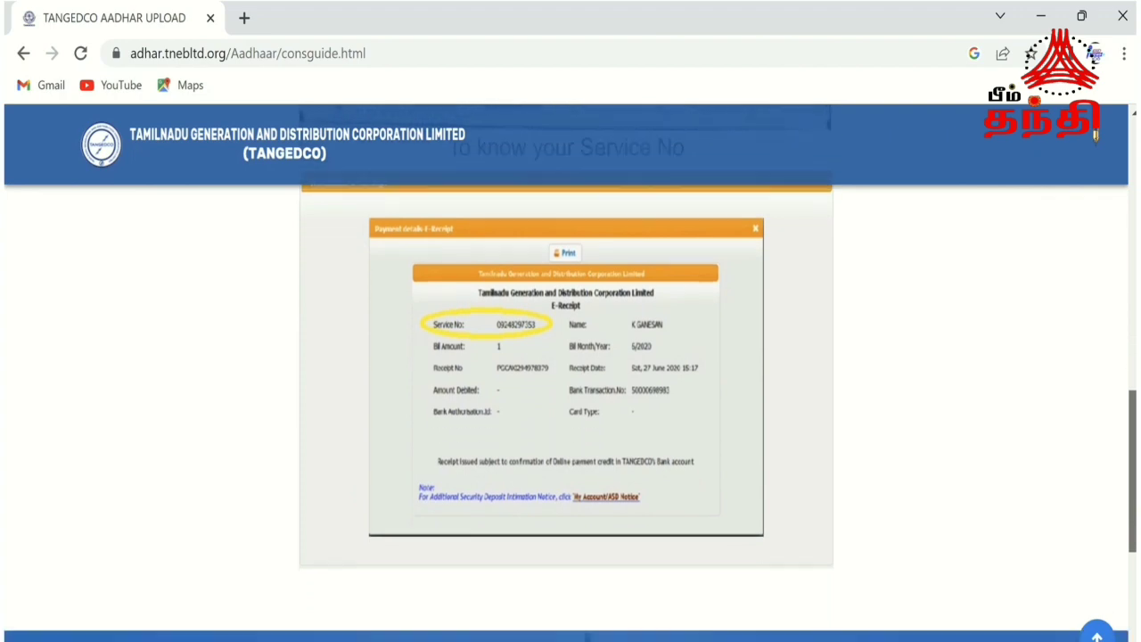
{"action": "scroll", "coordinate": [1129, 303], "scroll_direction": "up", "scroll_amount": 5}
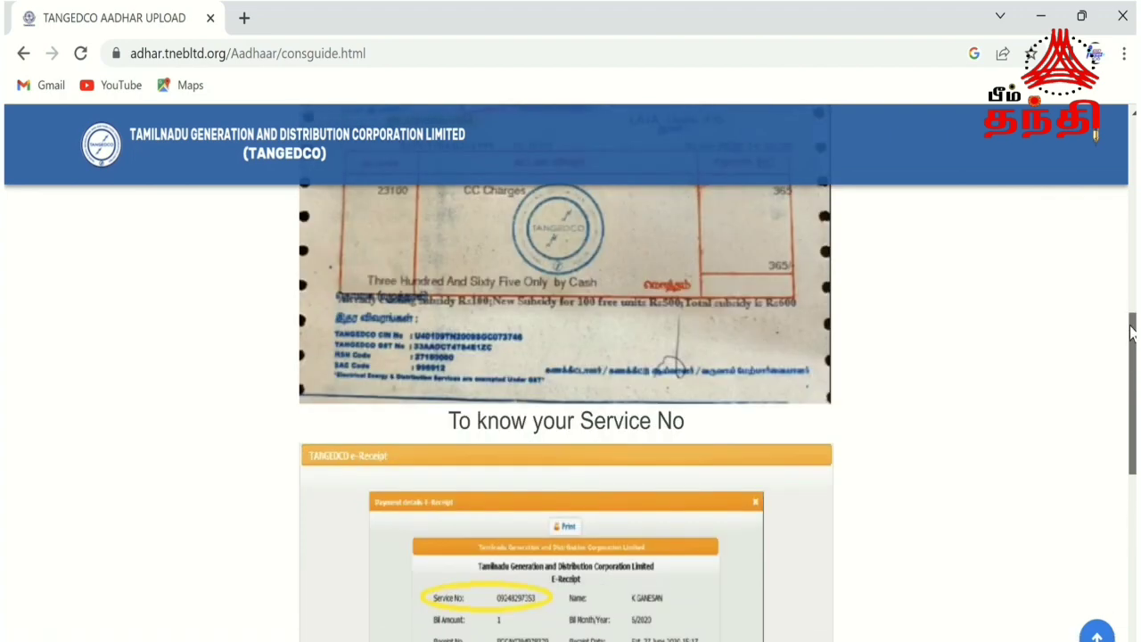
{"action": "scroll", "coordinate": [829, 196], "scroll_direction": "up", "scroll_amount": 1}
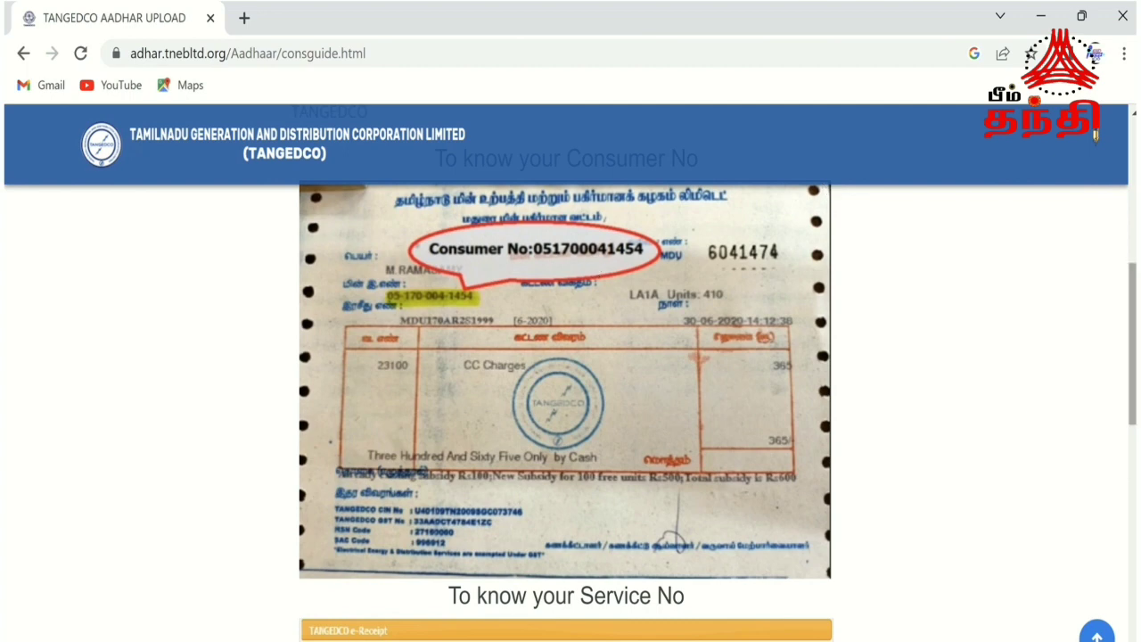
{"action": "left_click_drag", "start_coordinate": [1133, 406], "coordinate": [1132, 409]}
{"action": "scroll", "coordinate": [1096, 440], "scroll_direction": "down", "scroll_amount": 4}
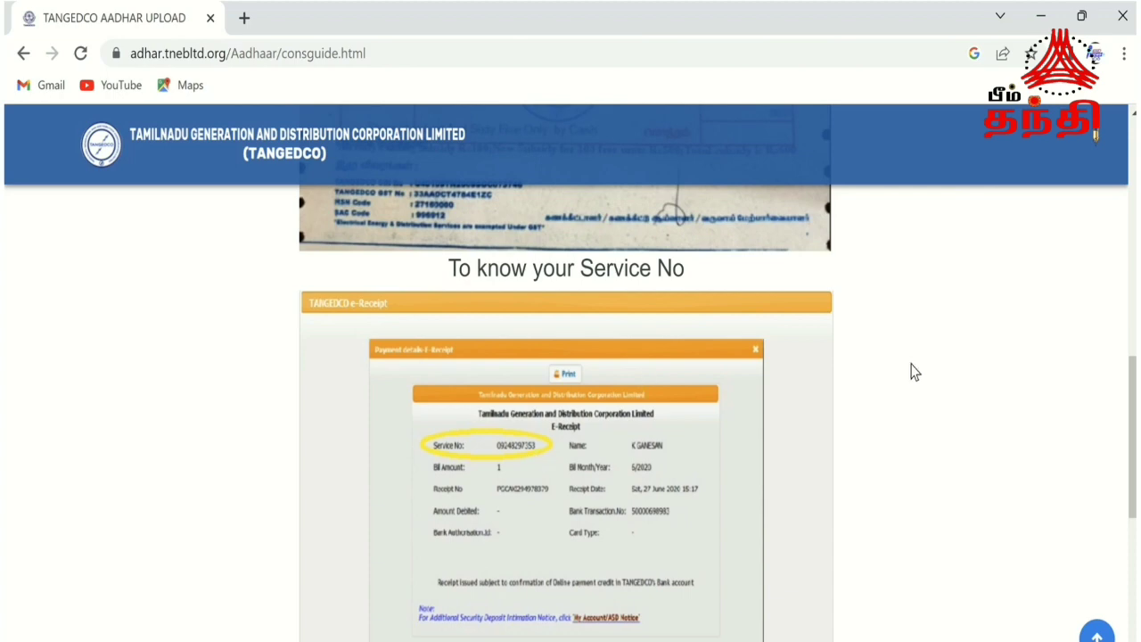
{"action": "left_click", "coordinate": [24, 56]}
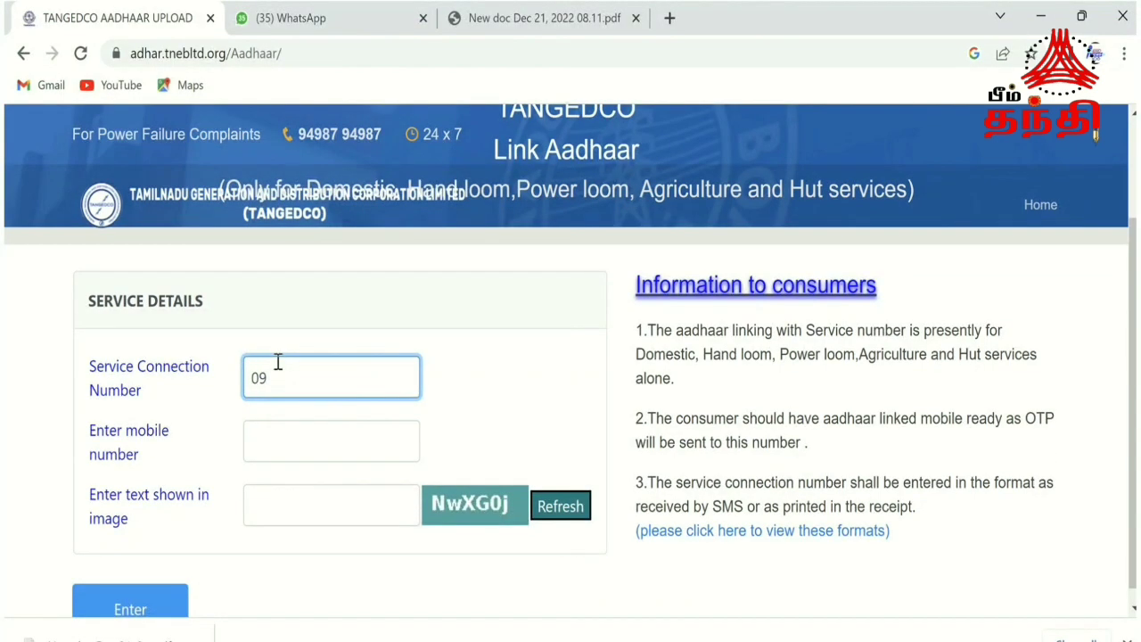
Enter the service connection number and the registered mobile number in the service details form.
{"action": "left_click", "coordinate": [293, 440]}
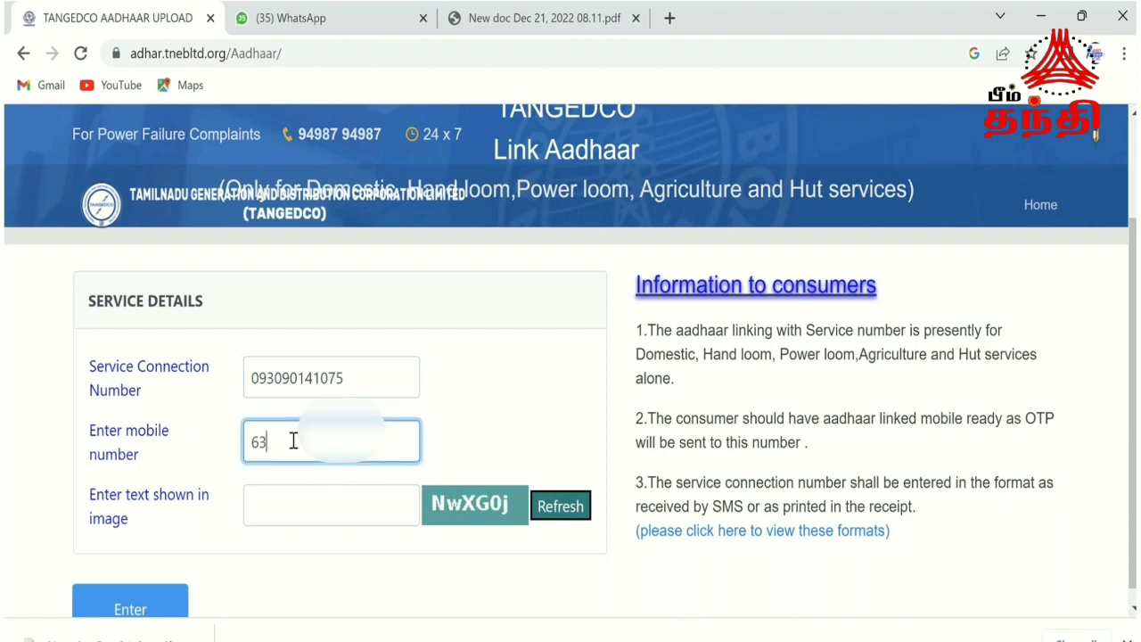
Fill in the captcha text shown in the image and submit the service details.
{"action": "left_click", "coordinate": [297, 505]}
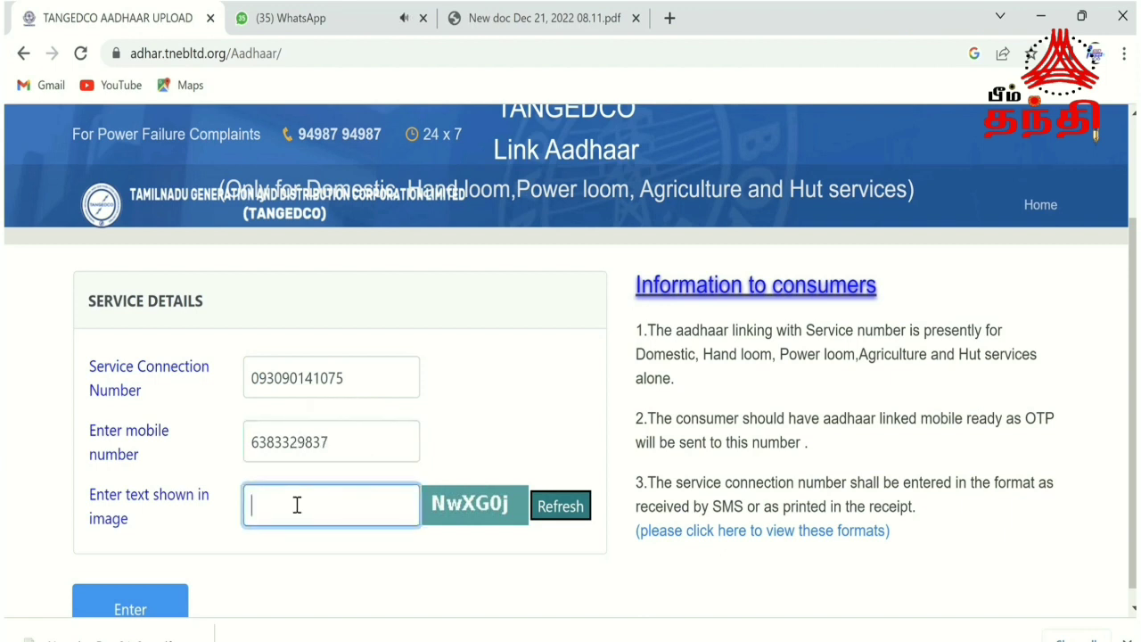
{"action": "type", "text": "n"}
{"action": "key", "text": "BackSpace"}
{"action": "type", "text": "NwXG0j"}
{"action": "left_click", "coordinate": [166, 602]}
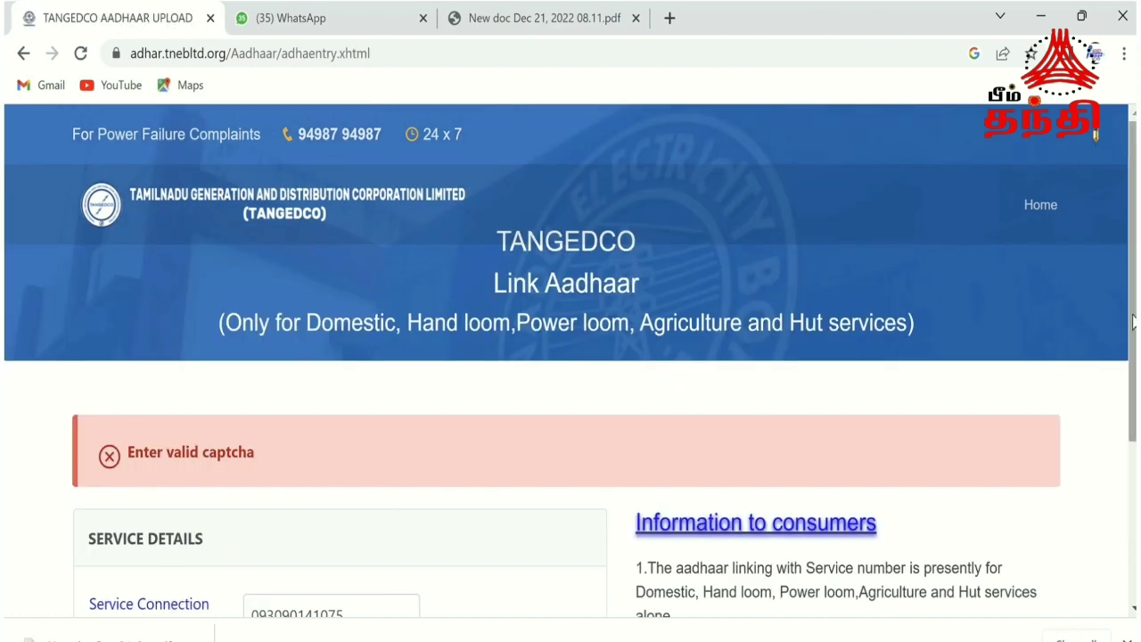
Replace the rejected captcha with the text from the new image and resubmit the service details.
{"action": "left_click_drag", "start_coordinate": [1128, 324], "coordinate": [1129, 481]}
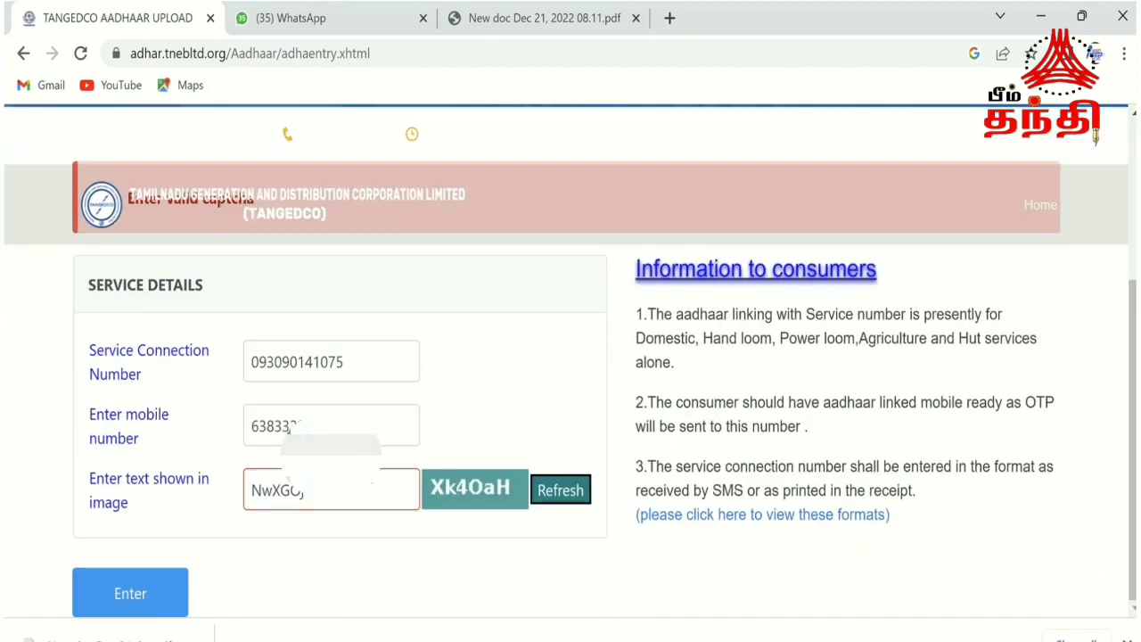
{"action": "left_click", "coordinate": [353, 502]}
{"action": "key", "text": "BackSpace"}
{"action": "key", "text": "BackSpace"}
{"action": "key", "text": "BackSpace"}
{"action": "key", "text": "BackSpace"}
{"action": "key", "text": "BackSpace"}
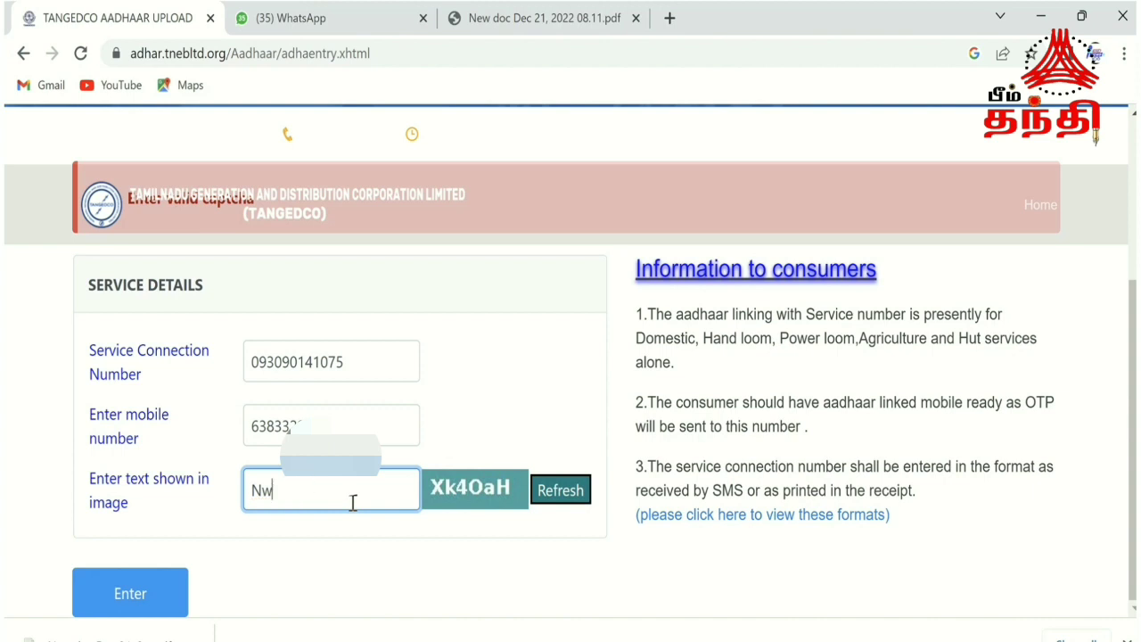
{"action": "type", "text": "Xk4o"}
{"action": "key", "text": "BackSpace"}
{"action": "type", "text": "o"}
{"action": "key", "text": "BackSpace"}
{"action": "type", "text": "OaH"}
{"action": "left_click", "coordinate": [153, 594]}
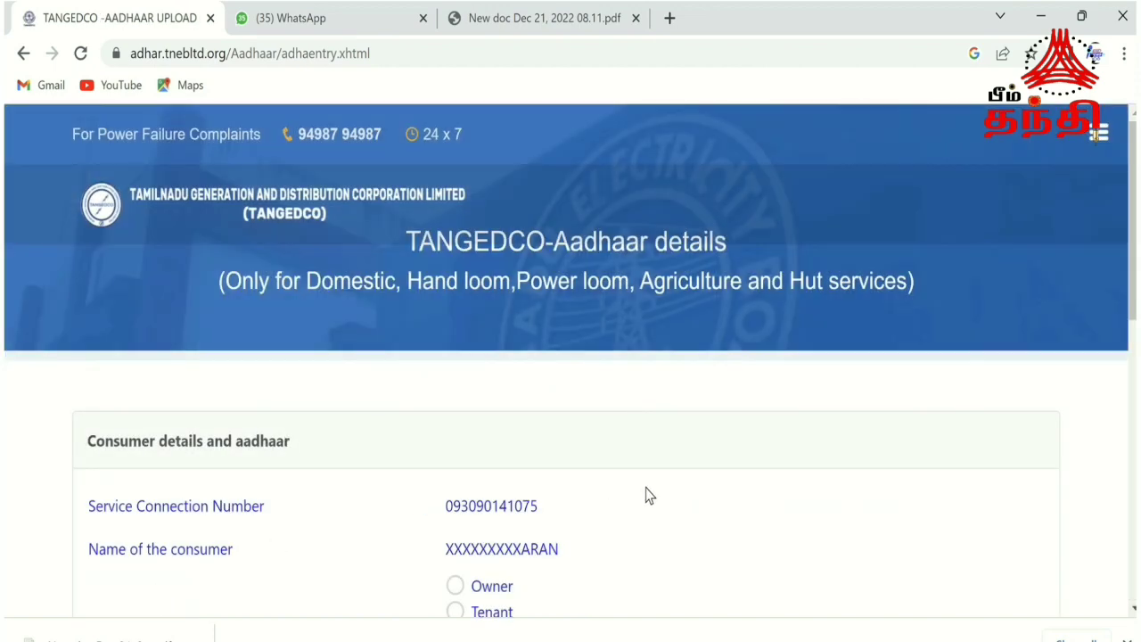
Choose Owner as the occupant type under Occupant details on the Aadhaar details page.
{"action": "scroll", "coordinate": [1133, 223], "scroll_direction": "down", "scroll_amount": 2}
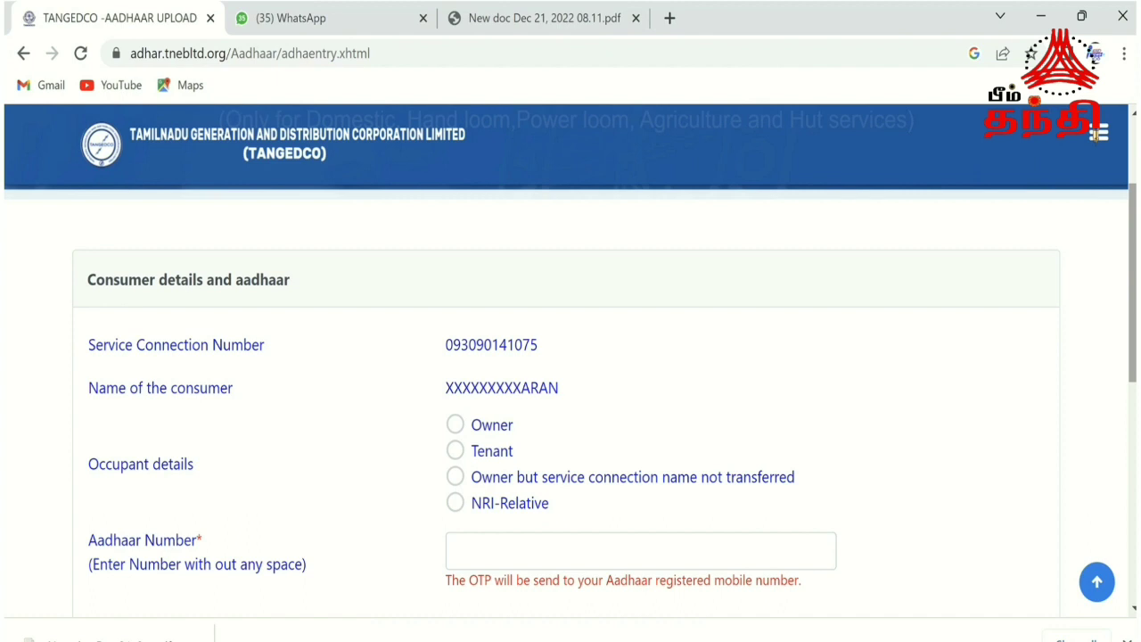
{"action": "left_click", "coordinate": [455, 426]}
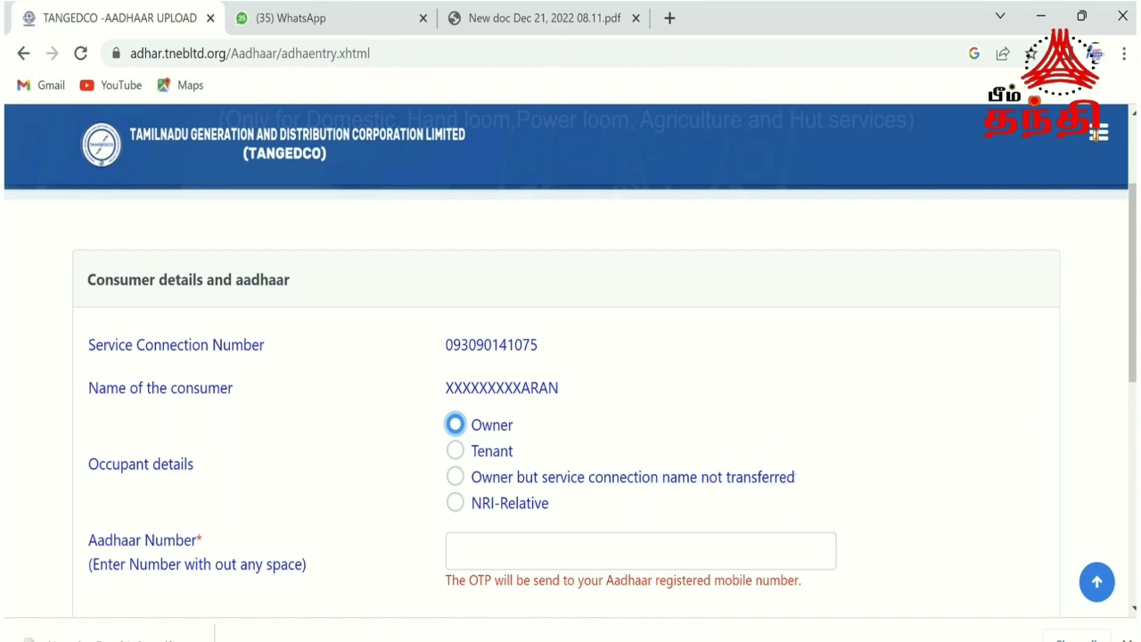
{"action": "scroll", "coordinate": [1132, 286], "scroll_direction": "down", "scroll_amount": 1}
{"action": "scroll", "coordinate": [571, 357], "scroll_direction": "down", "scroll_amount": 2}
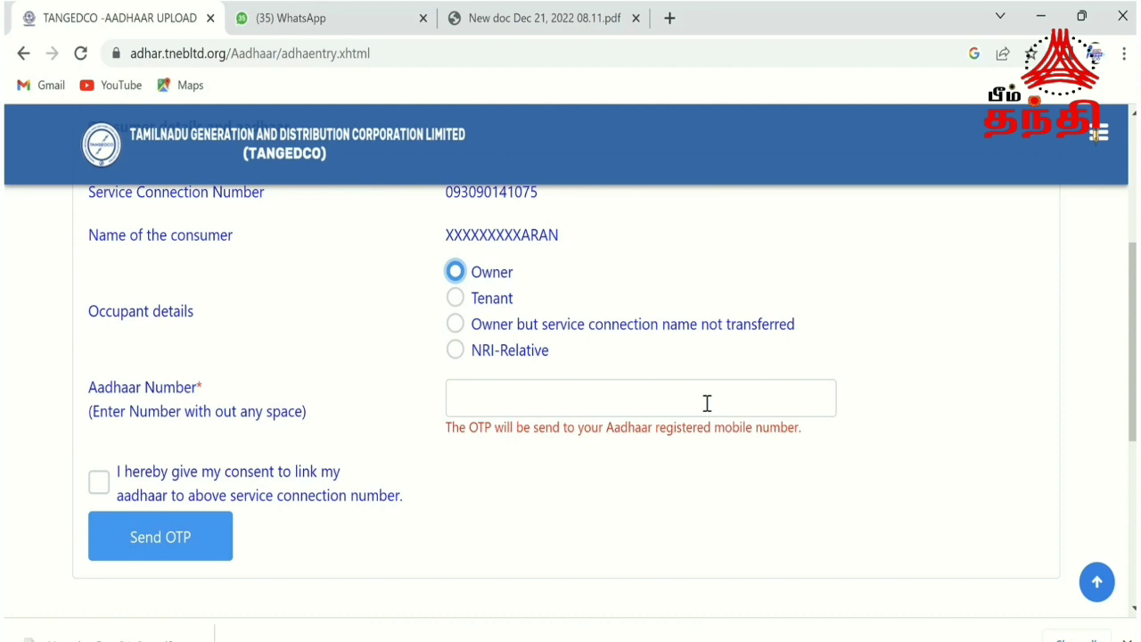
Enter the consumer's Aadhaar number in the Aadhaar Number field.
{"action": "left_click", "coordinate": [707, 403]}
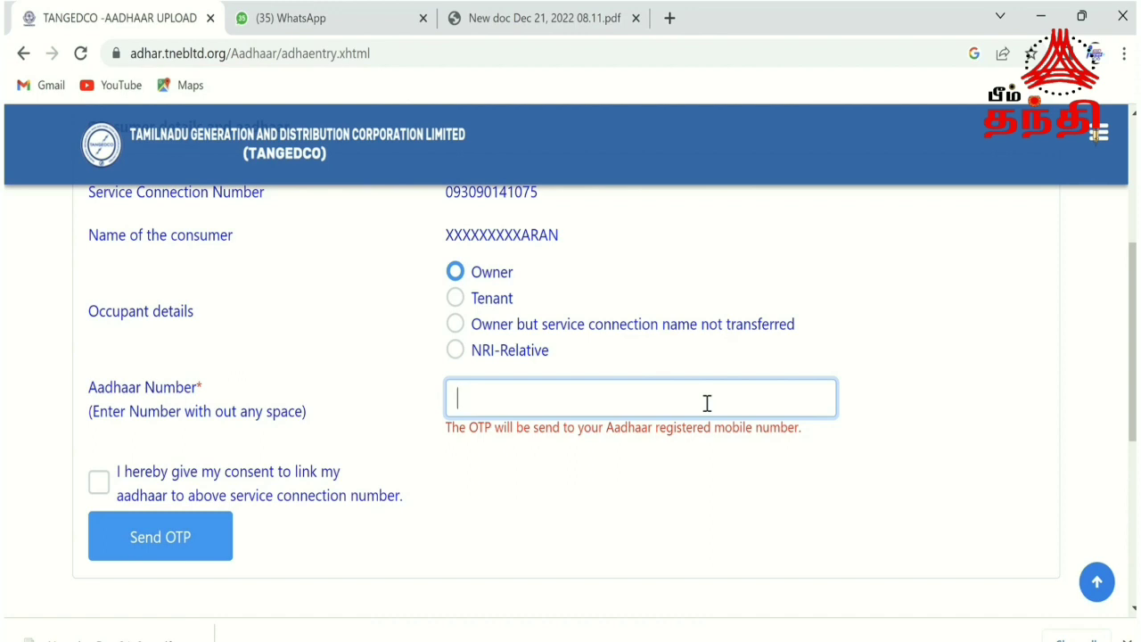
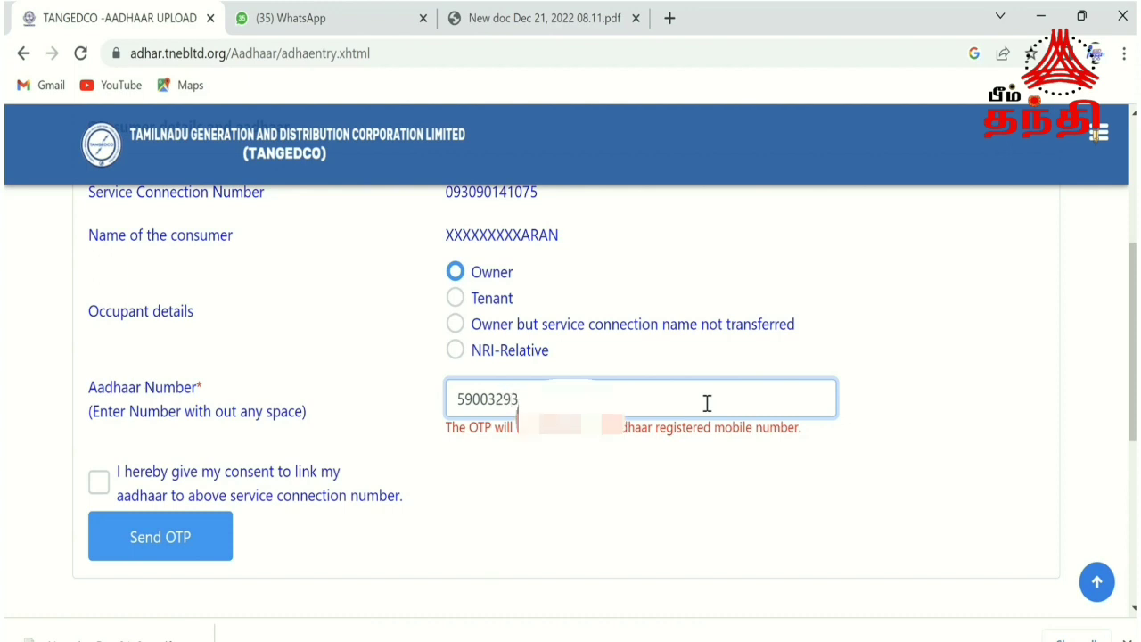
Give consent to link the Aadhaar and request the OTP for authentication.
{"action": "left_click", "coordinate": [118, 482]}
{"action": "left_click", "coordinate": [98, 486]}
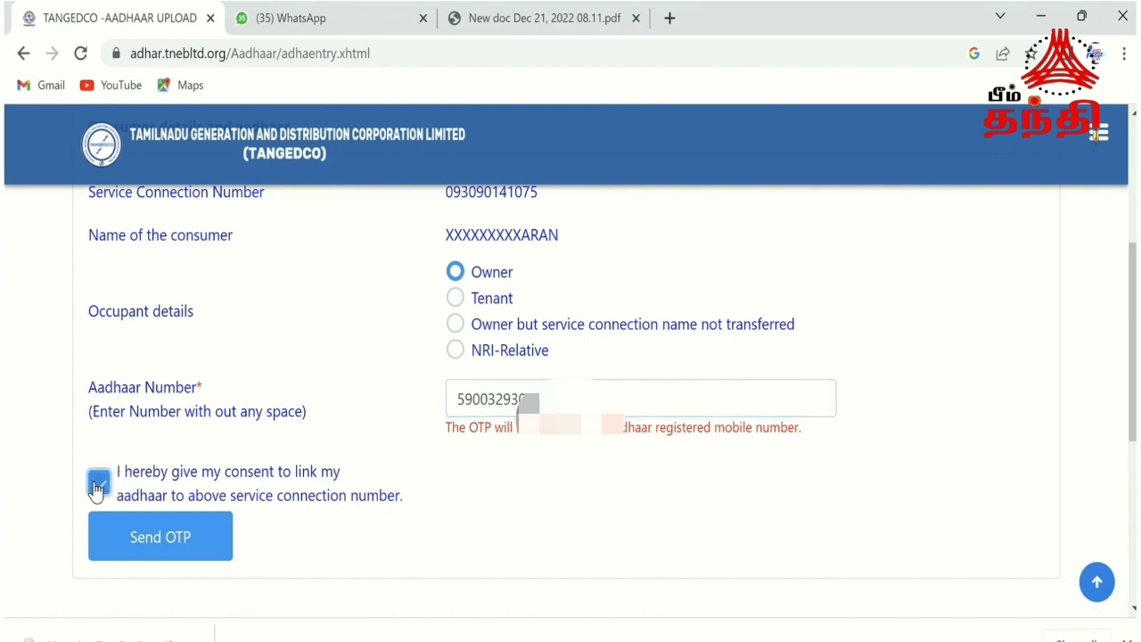
{"action": "left_click", "coordinate": [184, 552]}
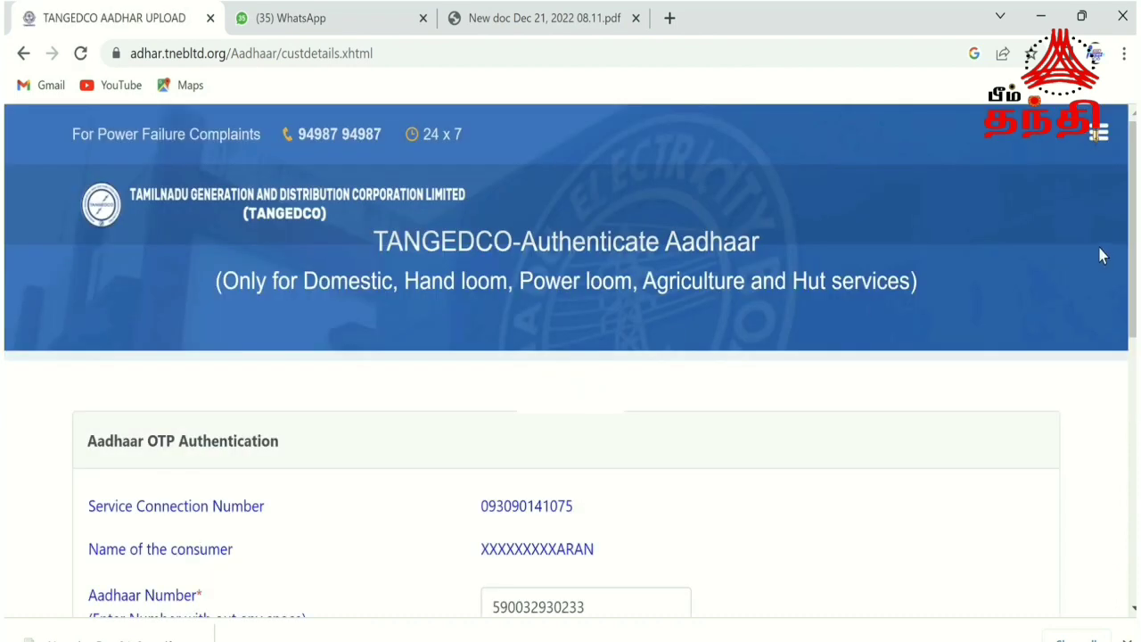
Bring up the Acknowledgement page confirming Aadhaar is linked to the service connection.
{"action": "left_click_drag", "start_coordinate": [1133, 223], "coordinate": [1134, 307]}
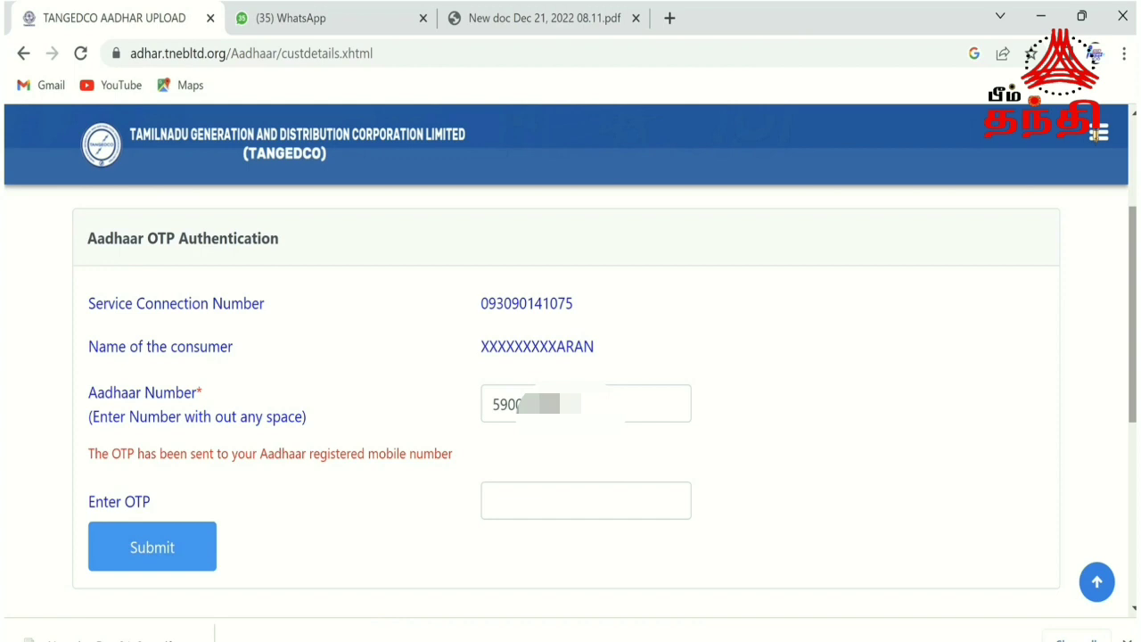
{"action": "mouse_move", "coordinate": [860, 4]}
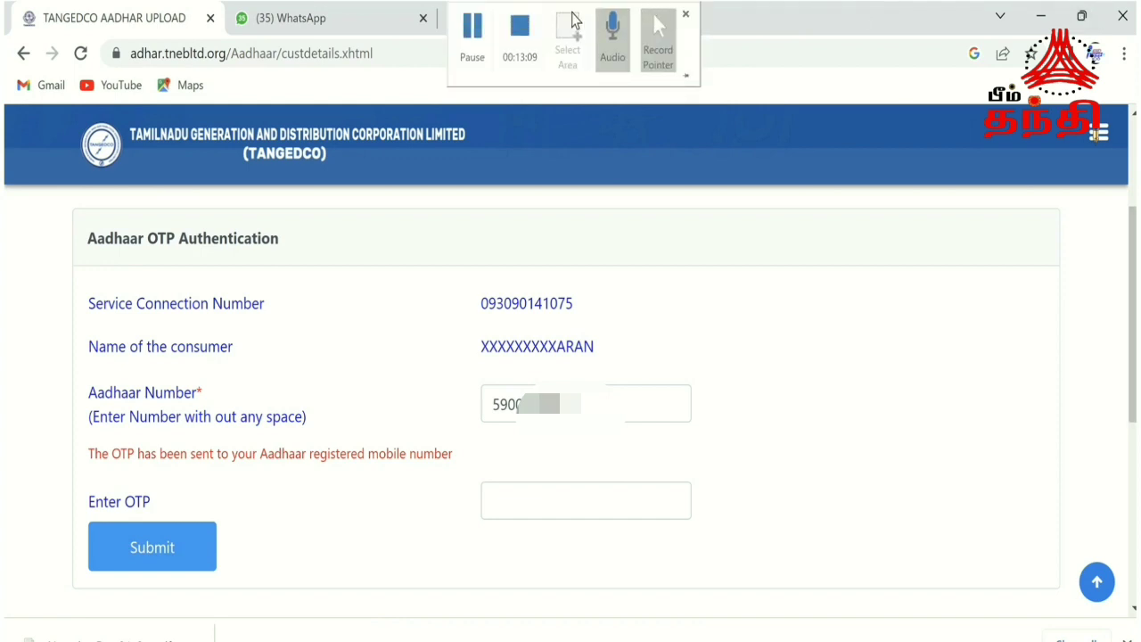
{"action": "left_click", "coordinate": [462, 29]}
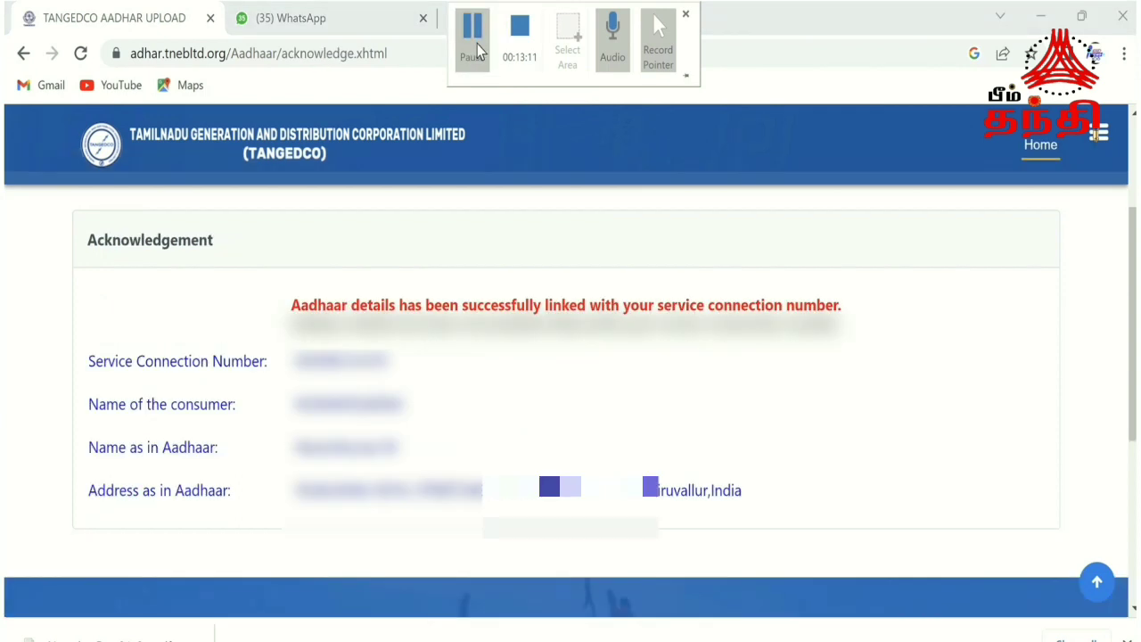